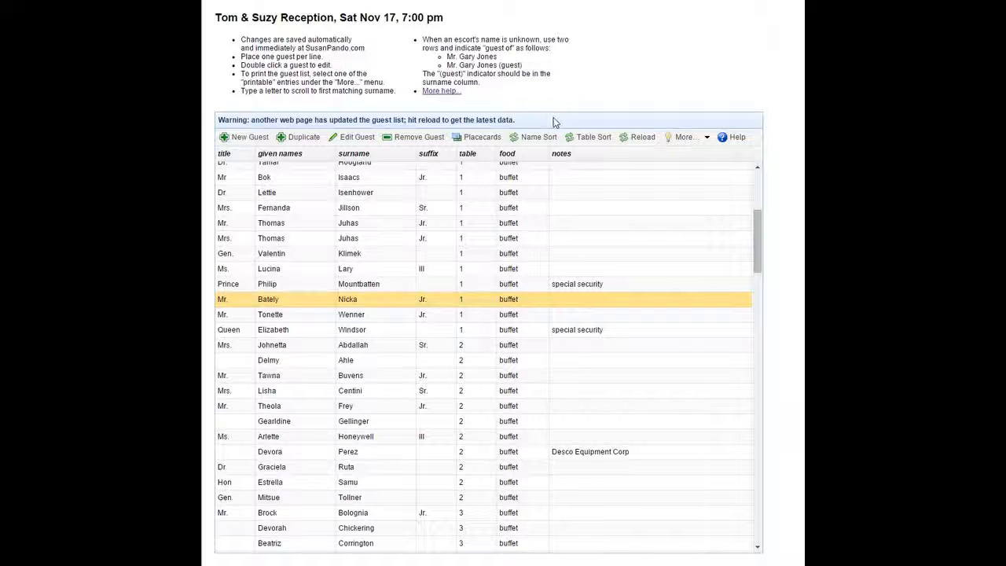
- Open the placecard assignments for table 1 and place the first two unassigned guests side by side on the first placecard
click(482, 139)
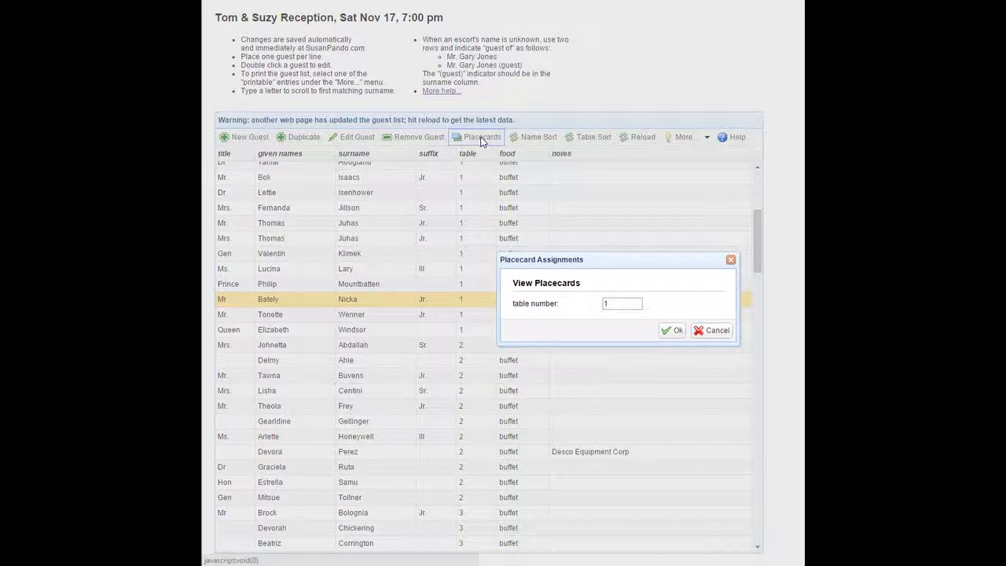
click(669, 336)
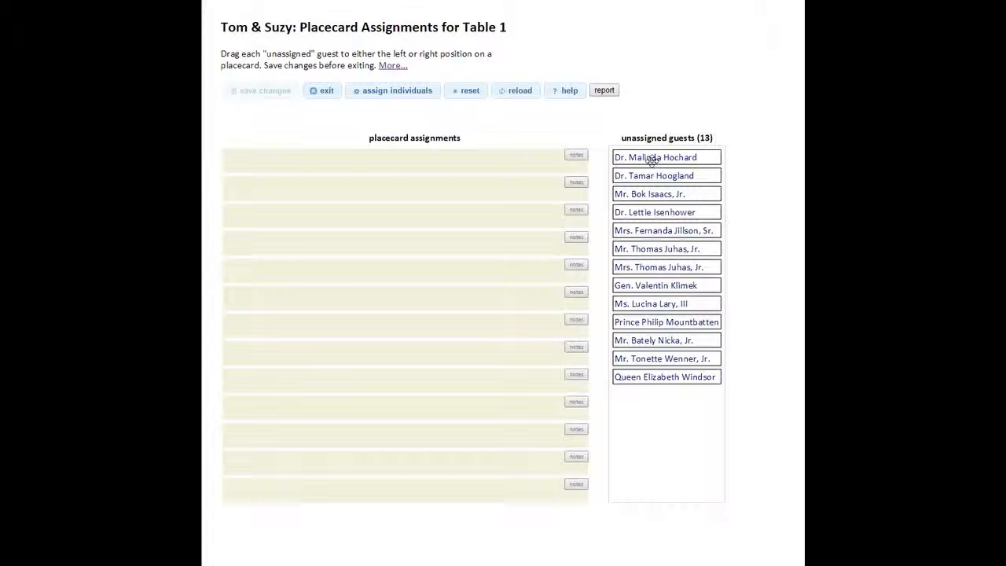
drag(652, 160, 275, 169)
drag(641, 176, 442, 168)
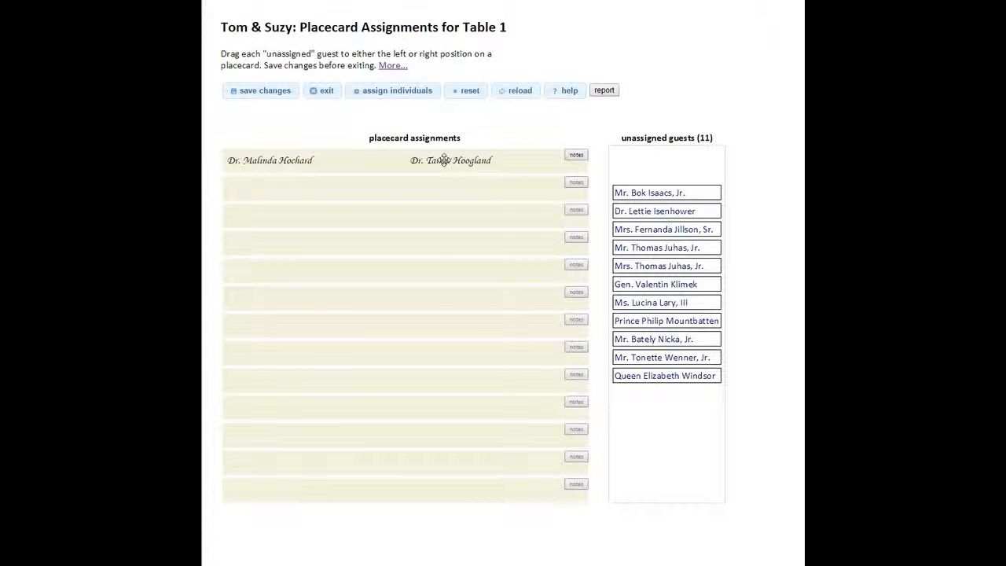
- Try moving the second guest on the first placecard, and assign the third-from-last unassigned guest to the ninth placecard's left position
drag(423, 162, 271, 174)
drag(427, 161, 470, 161)
drag(632, 338, 253, 381)
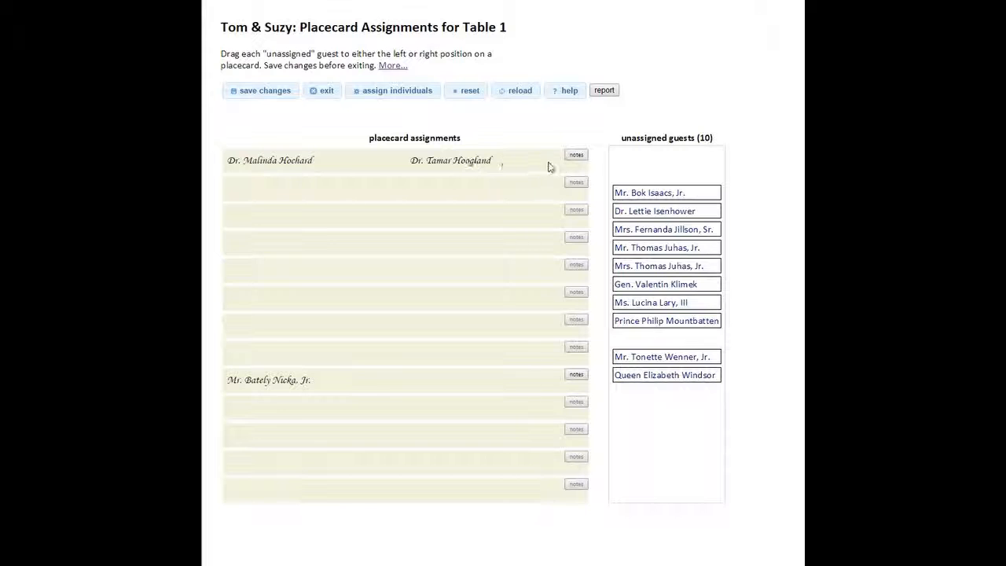
- Insert both guests' names into the first placecard's calligrapher notes and change the first title to "Drs."
click(574, 156)
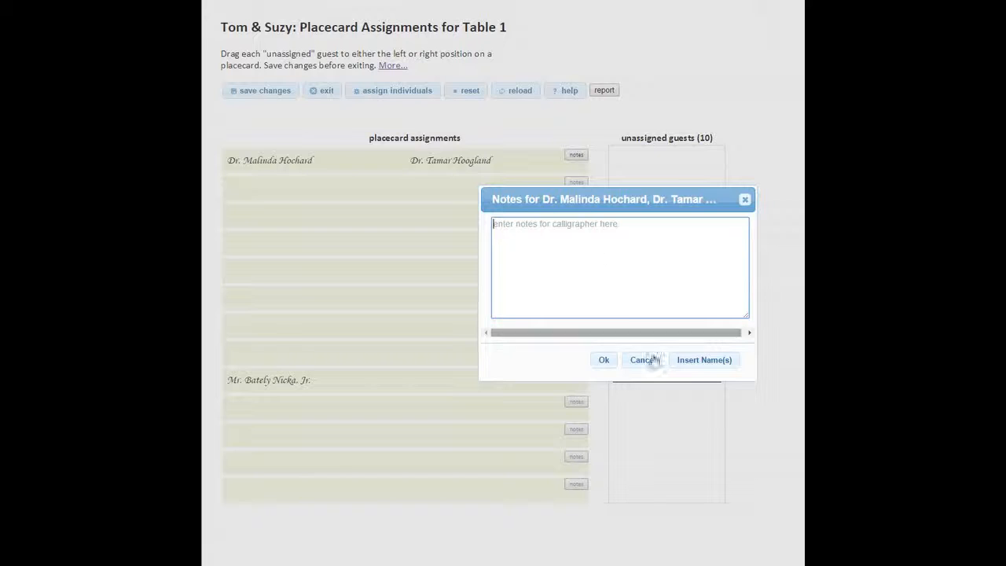
click(698, 361)
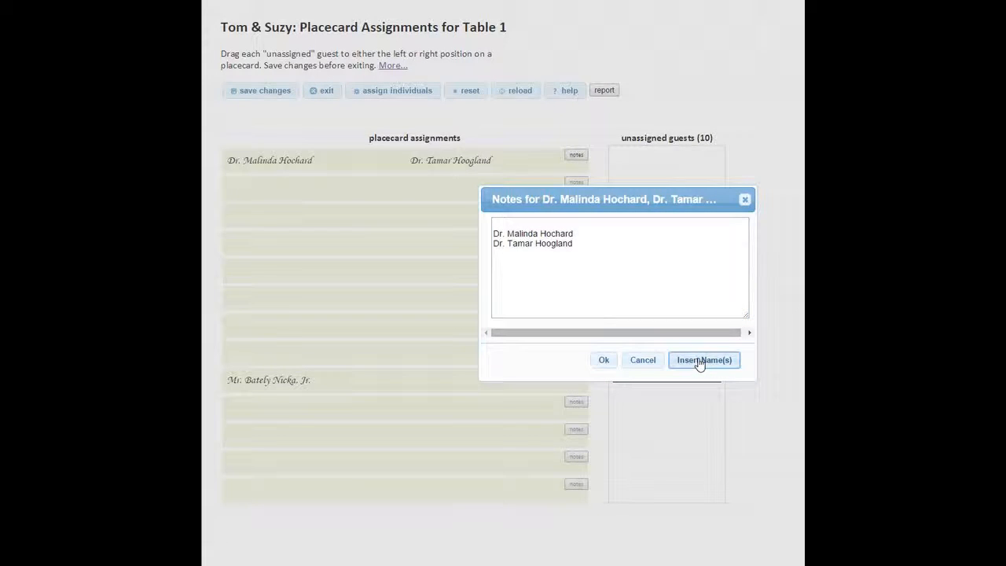
click(503, 230)
text(s.)
- Merge the noted names into one line with "and" instead of the first surname, remove the second title, save the note and recheck it
click(588, 231)
key(BackSpace)
key(BackSpace)
key(BackSpace)
key(BackSpace)
key(BackSpace)
key(BackSpace)
key(BackSpace)
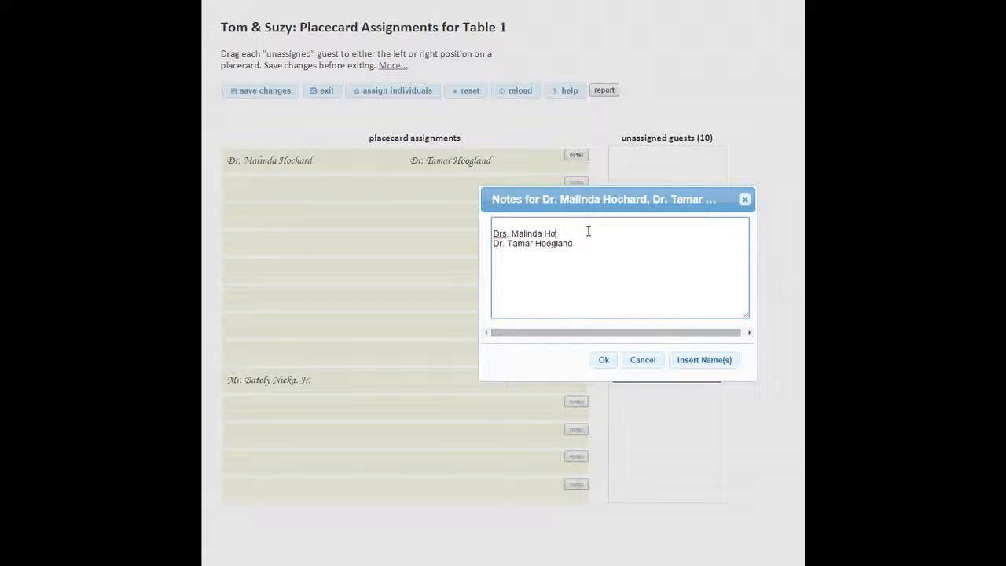
text(and)
click(507, 244)
key(BackSpace)
key(BackSpace)
key(BackSpace)
key(BackSpace)
key(BackSpace)
click(603, 360)
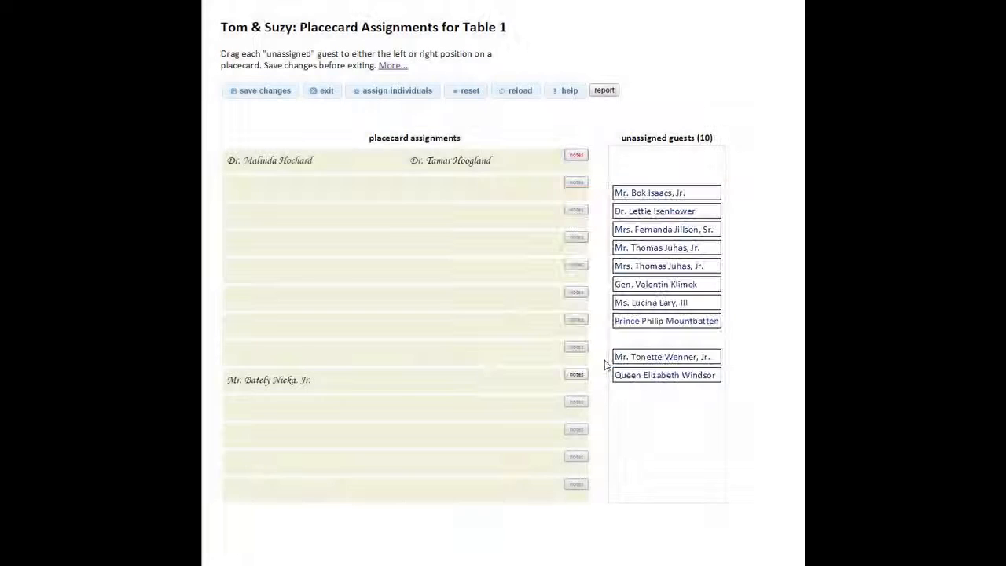
click(583, 154)
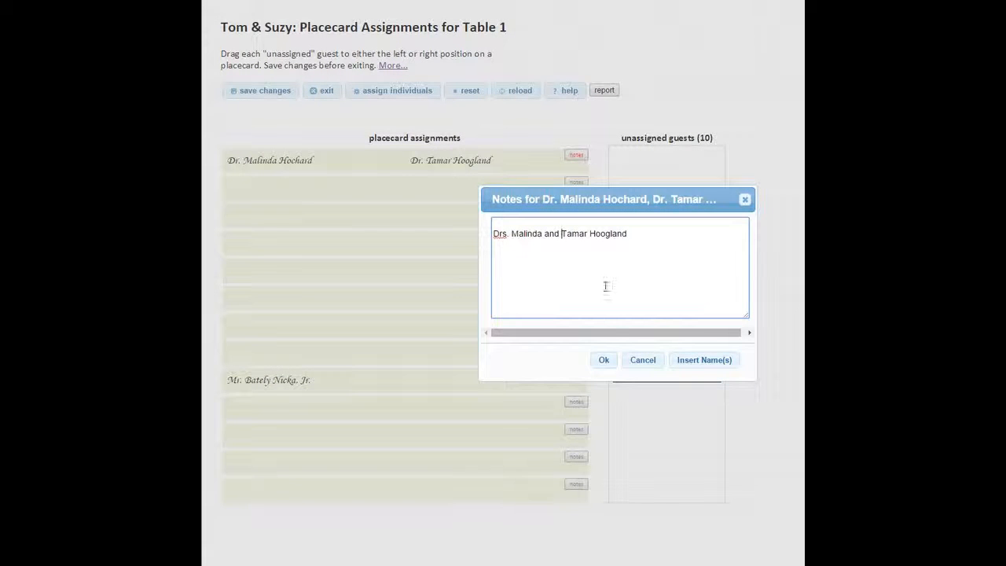
click(605, 360)
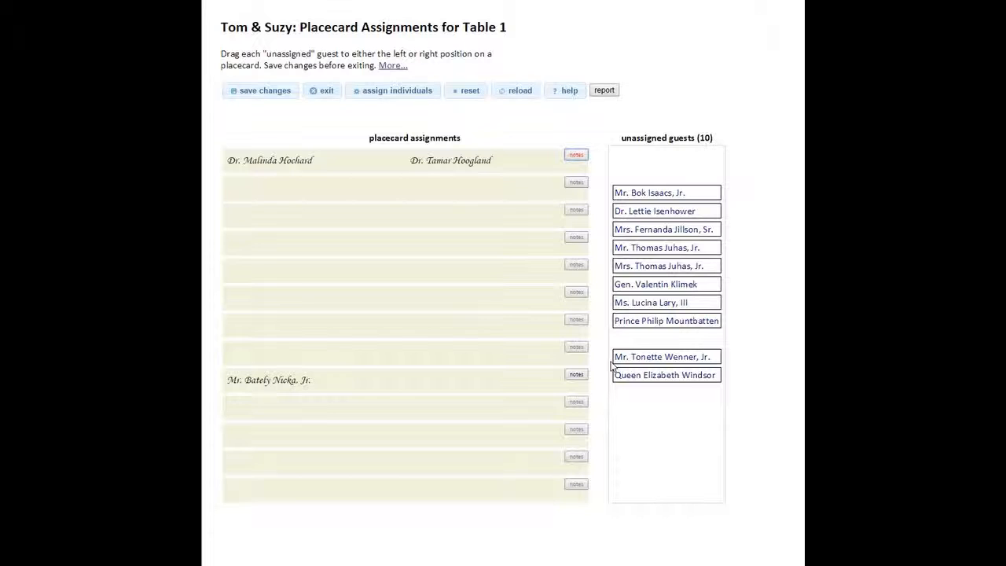
- Assign Queen Elizabeth Windsor to the left and Prince Philip Mountbatten to the right of the second placecard
drag(652, 375, 259, 187)
drag(636, 319, 427, 189)
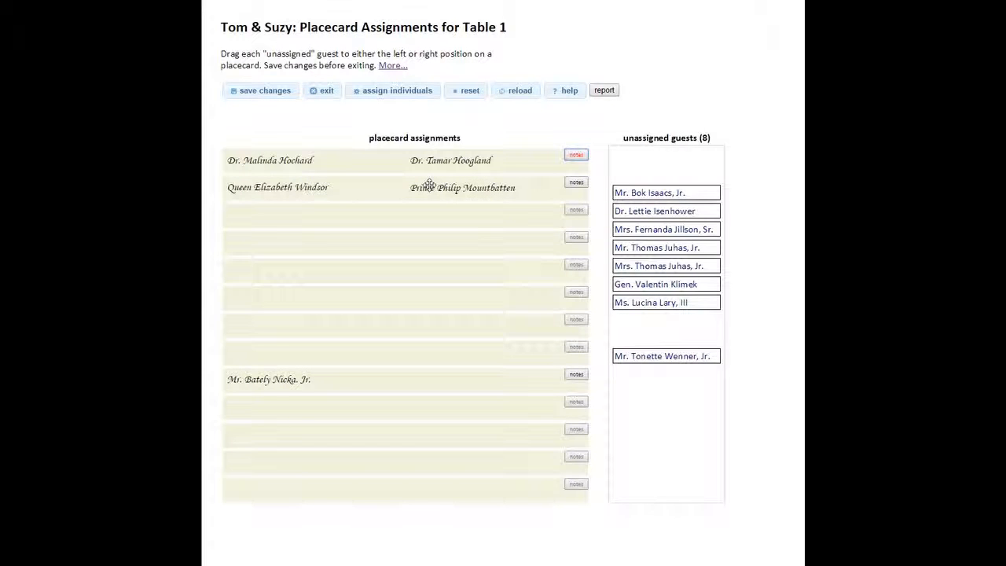
- Copy the full "Elizabeth the Second, by the Grace of God..." text from Notepad++ into the second placecard's notes and save the changes
click(575, 183)
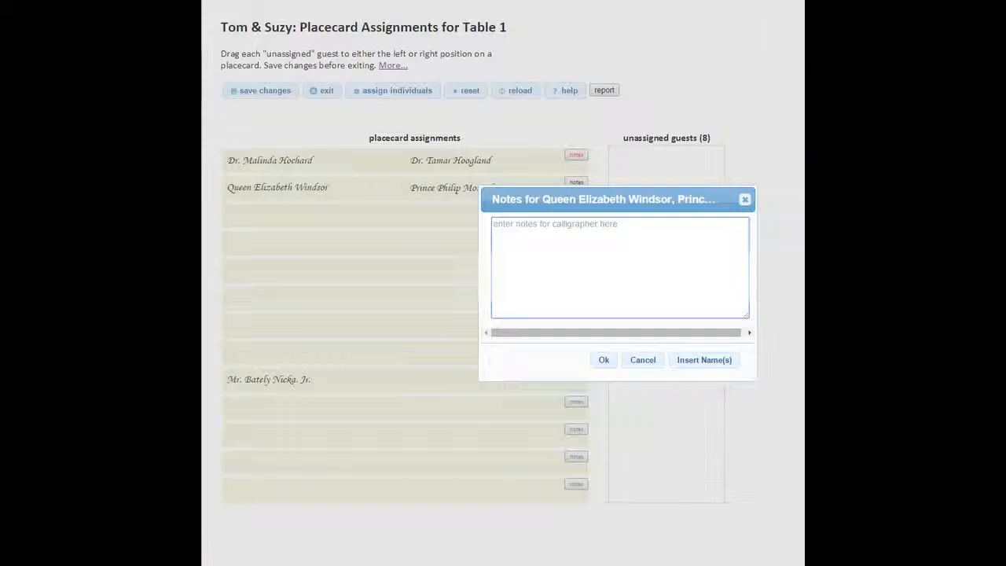
key(alt+Tab)
click(286, 139)
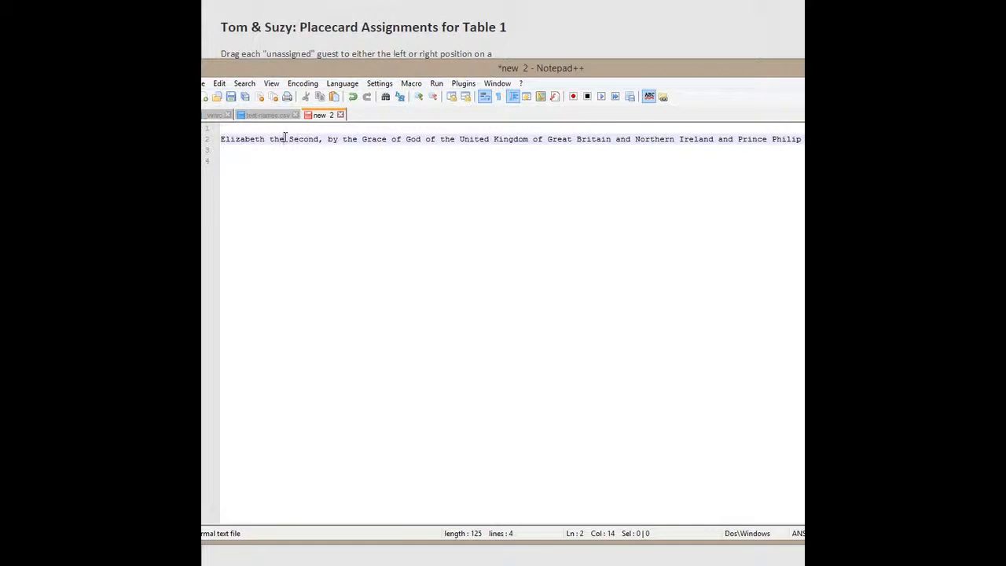
key(ctrl+a)
key(ctrl+c)
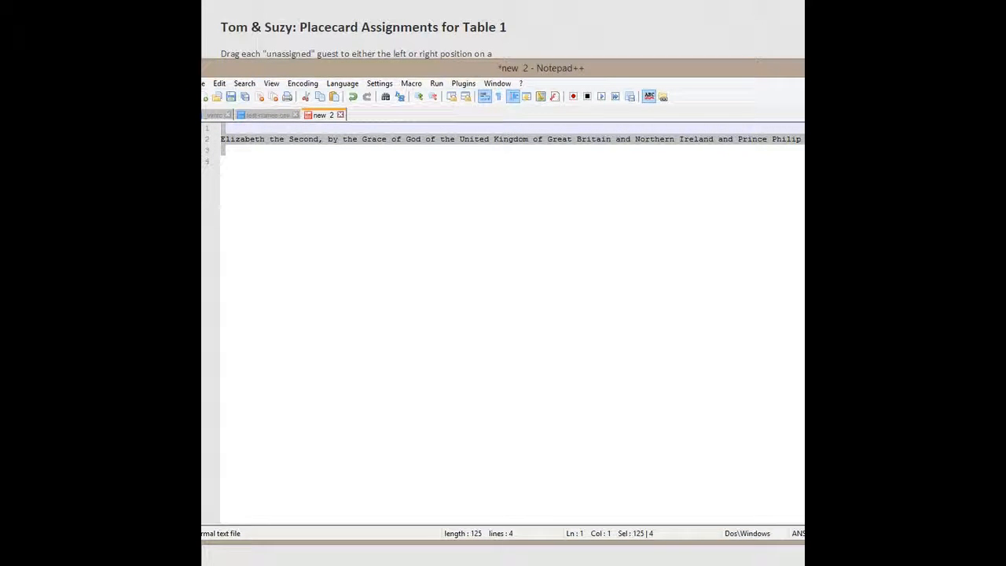
key(alt+Tab)
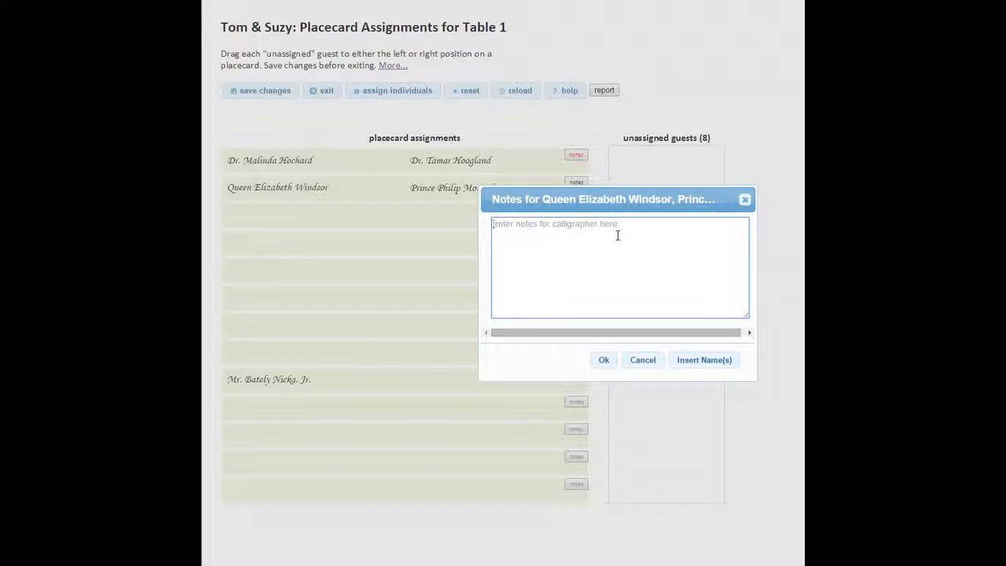
key(ctrl+v)
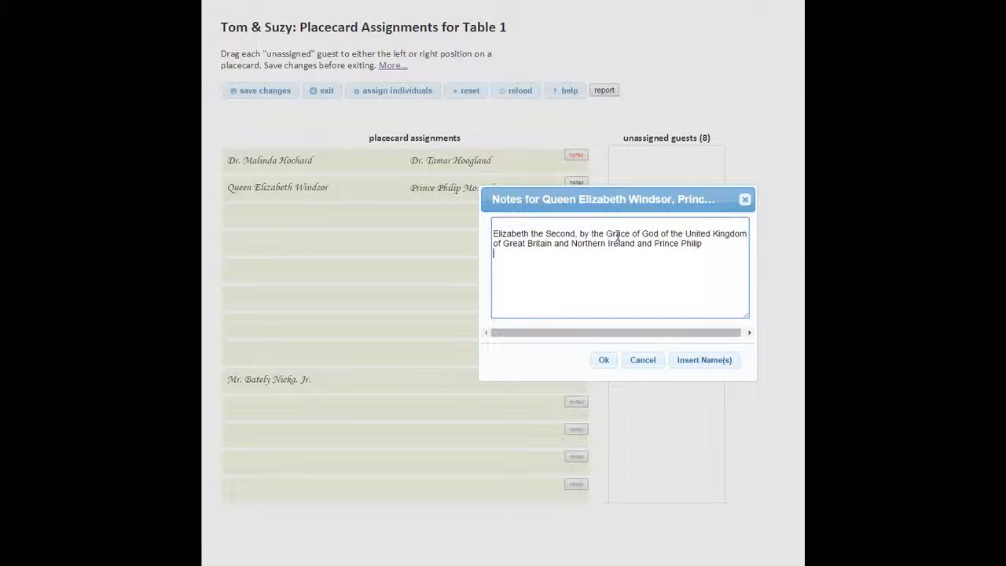
click(604, 361)
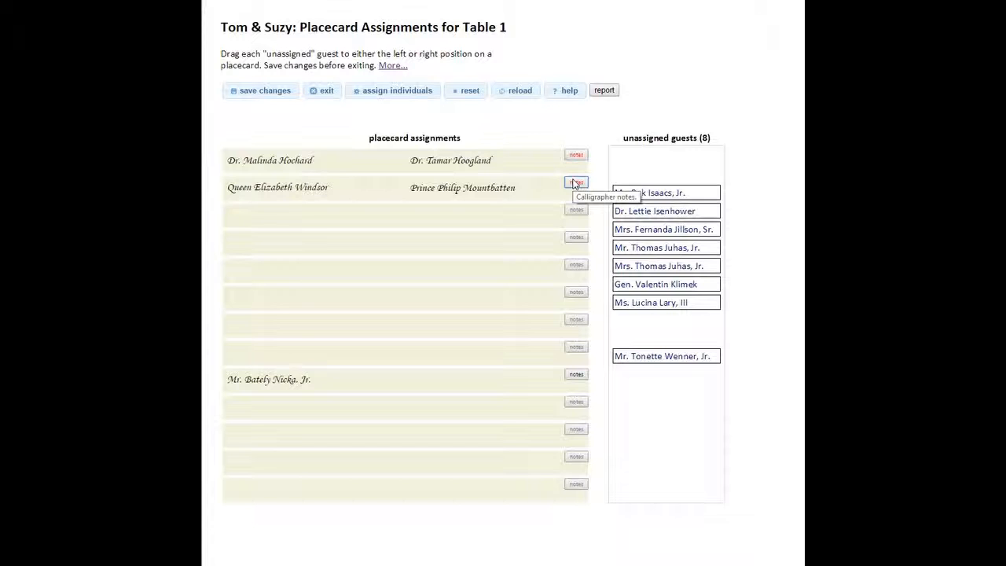
click(251, 91)
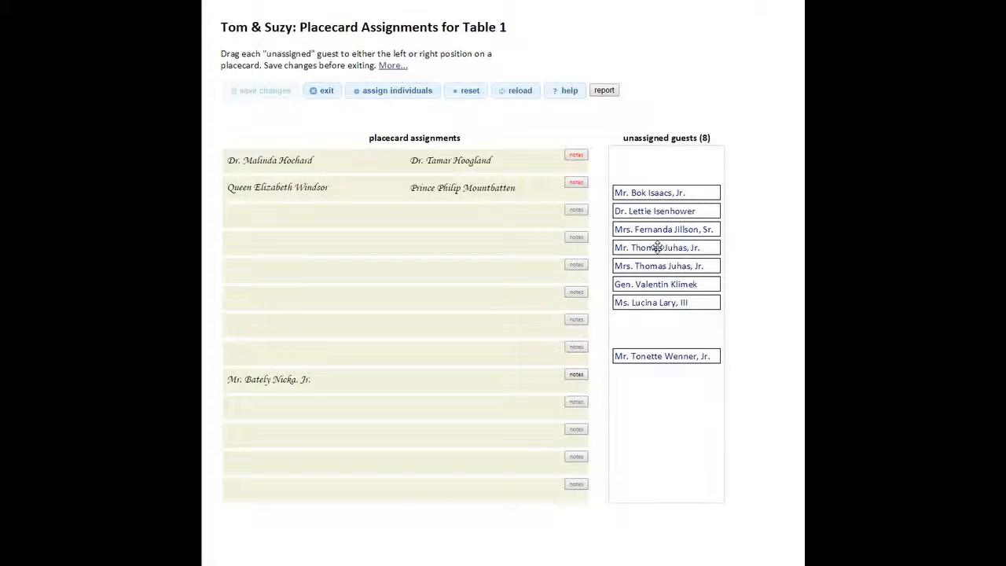
- Assign all remaining guests to individual placecards, pair the Mr. and Mrs. with the same name on the sixth placecard, and save
click(386, 92)
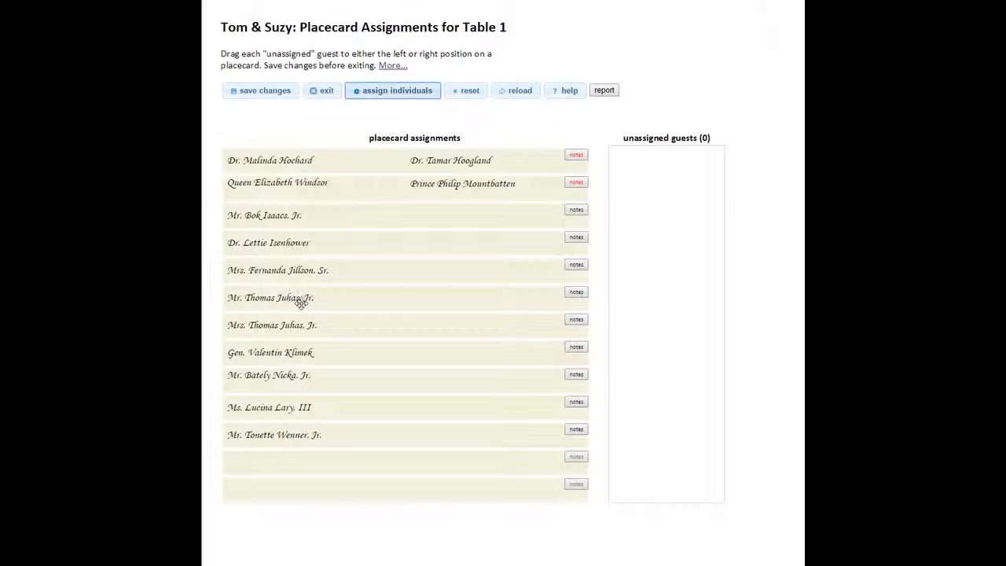
drag(295, 324, 417, 300)
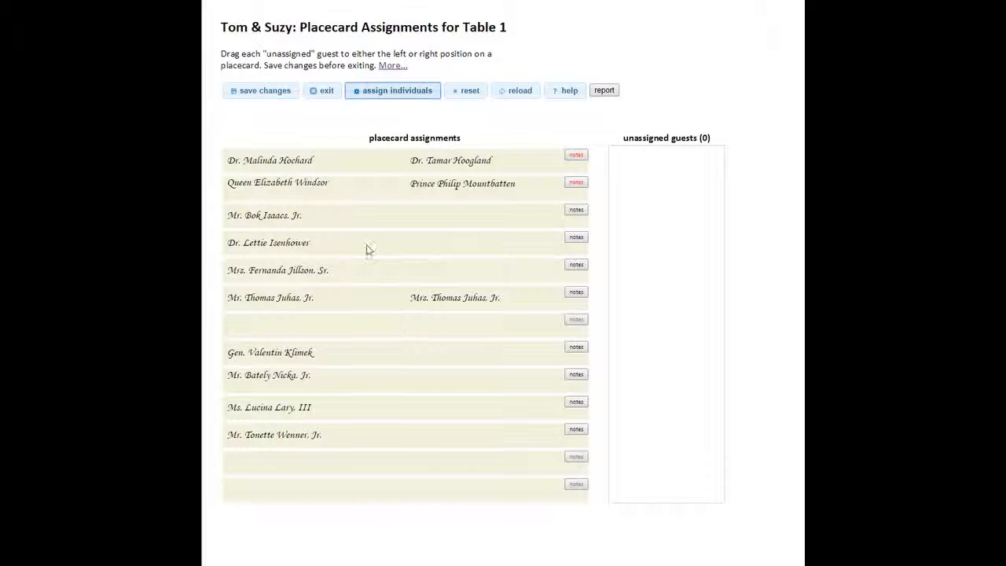
click(253, 93)
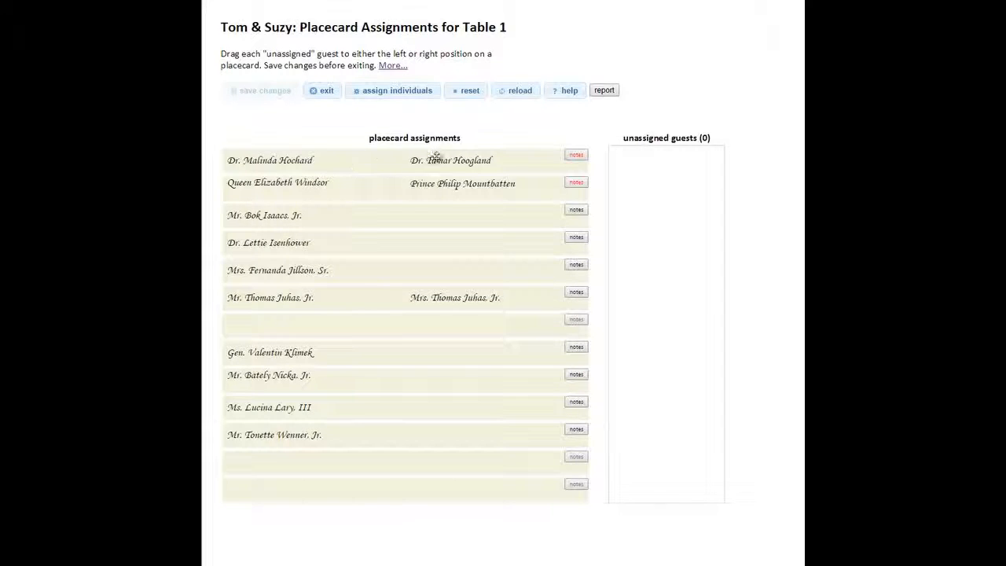
- Swap the left and right guests on the first placecard by temporarily moving the right one back to the unassigned guests
drag(434, 161, 672, 180)
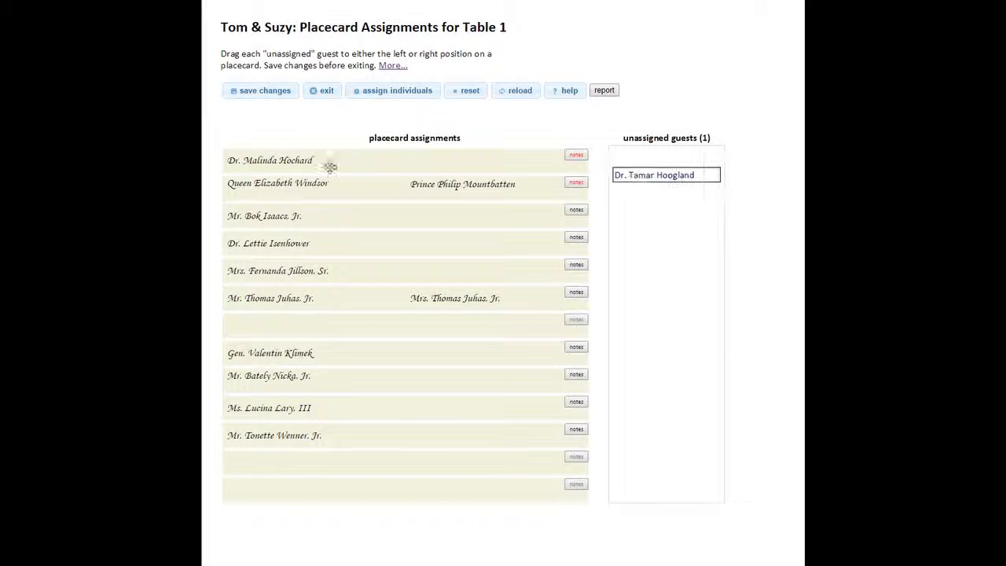
drag(276, 161, 462, 164)
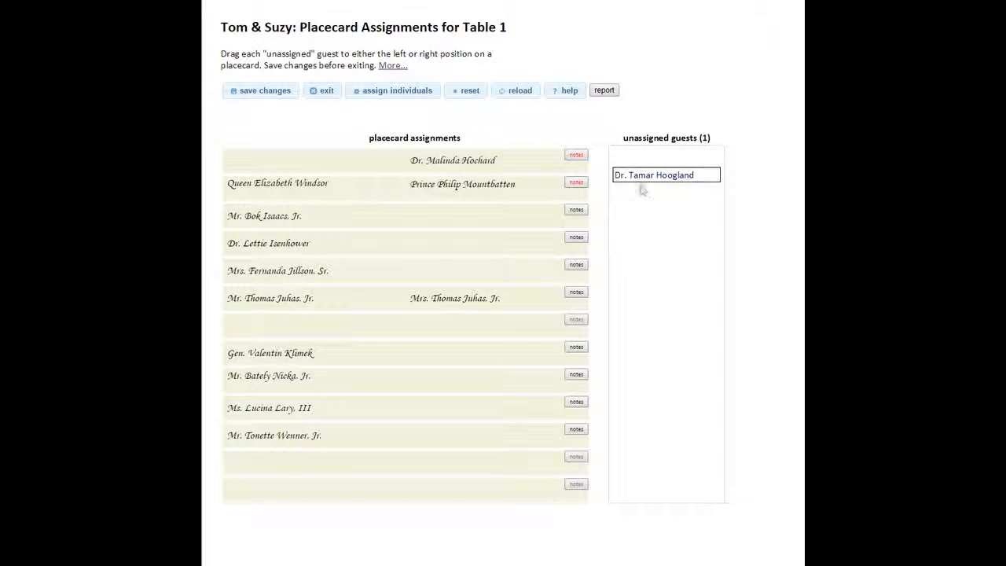
drag(650, 175, 280, 161)
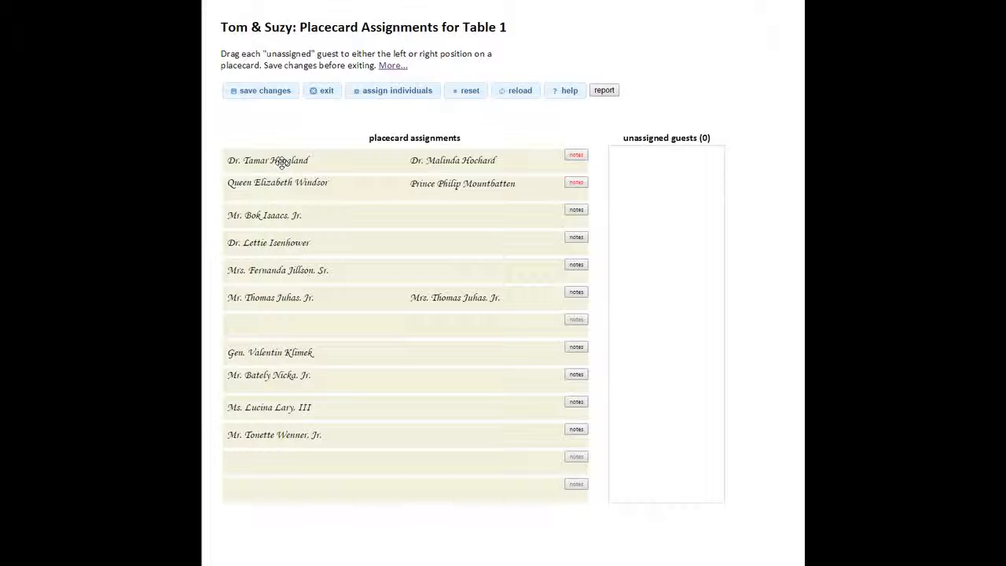